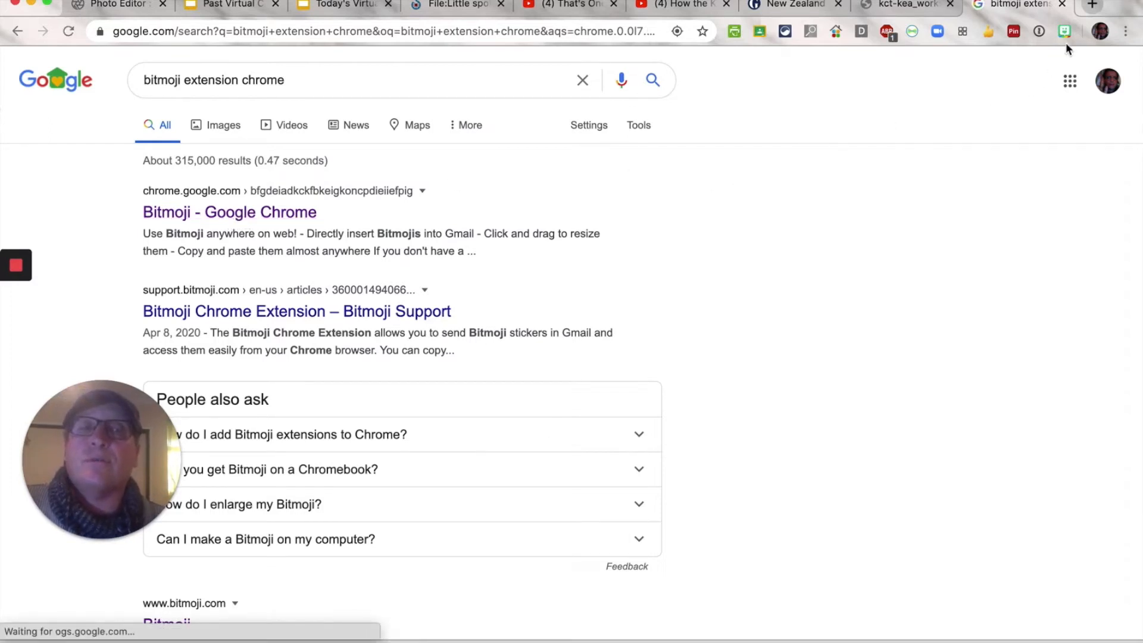
Step: Close the Bitmoji search page, switch to PowerPoint and copy the tilted red hanging sign on slide 47
click(1063, 4)
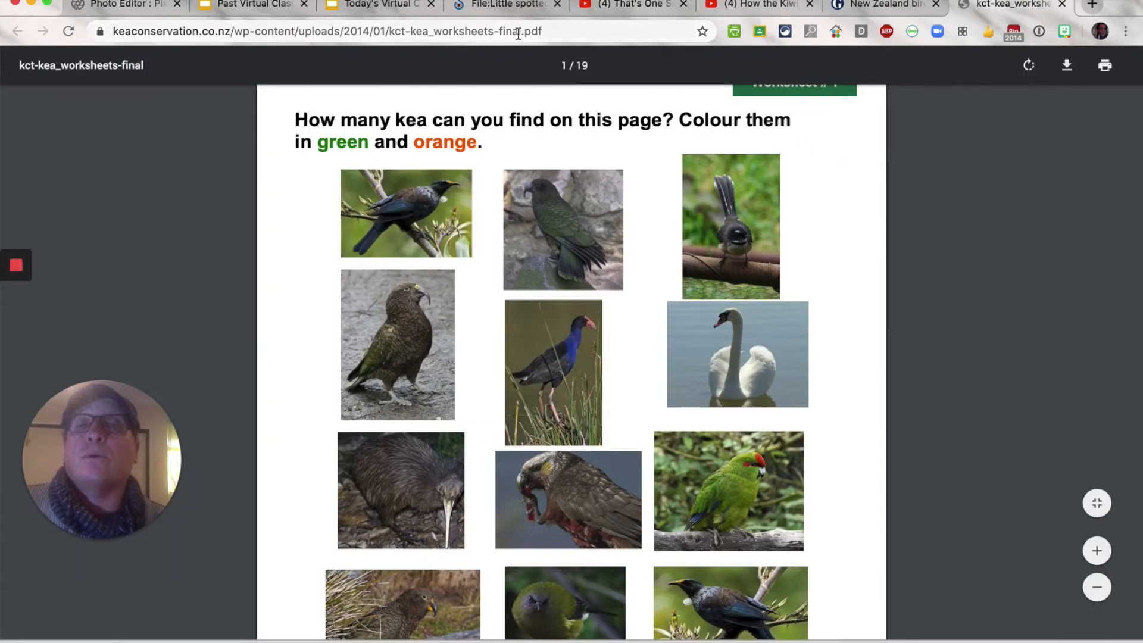
click(253, 6)
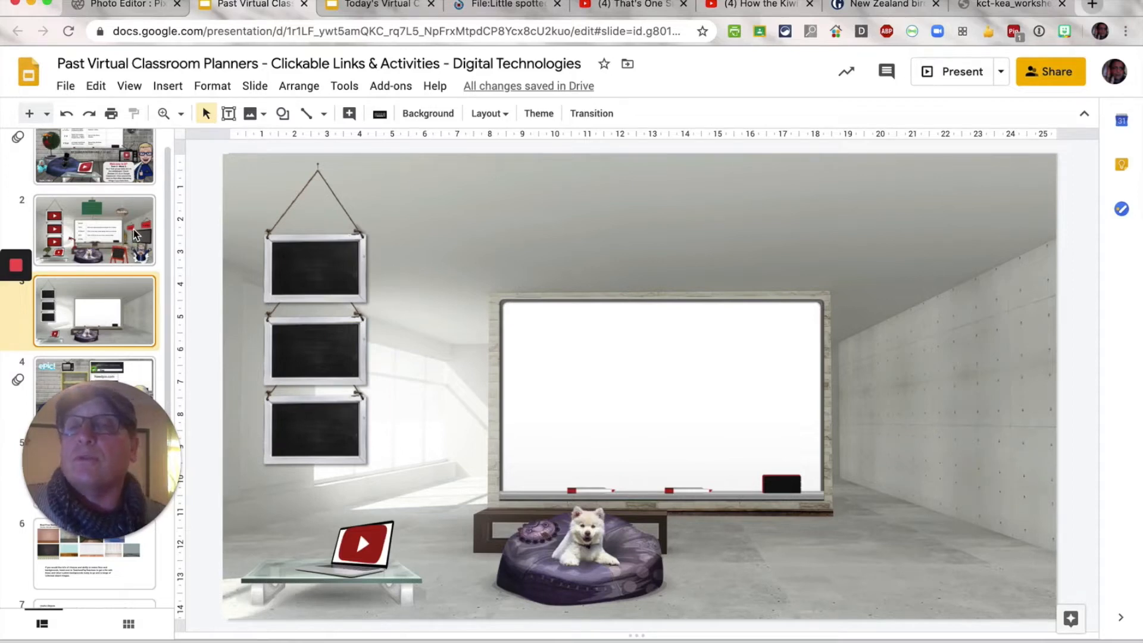
key(super+Tab)
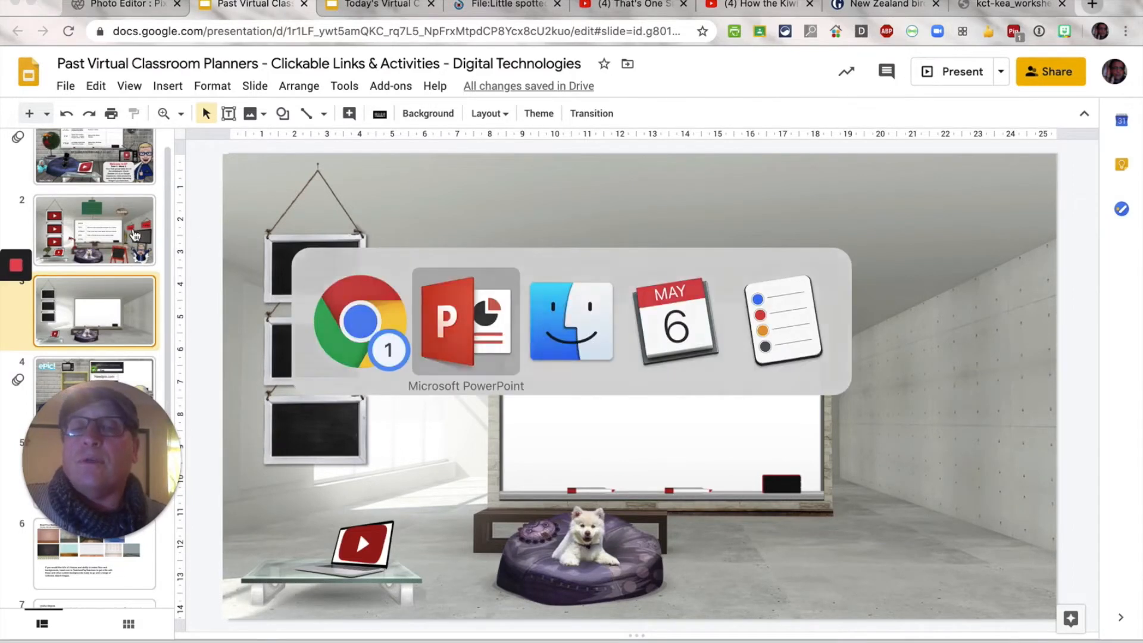
scroll(78, 269, up, 5)
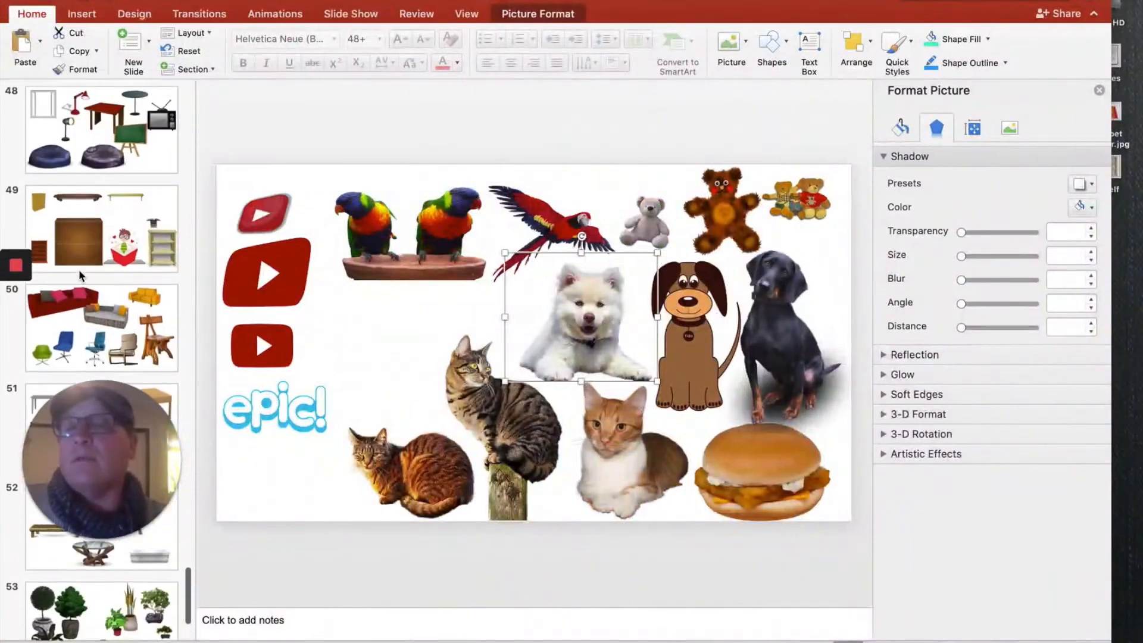
scroll(80, 275, up, 2)
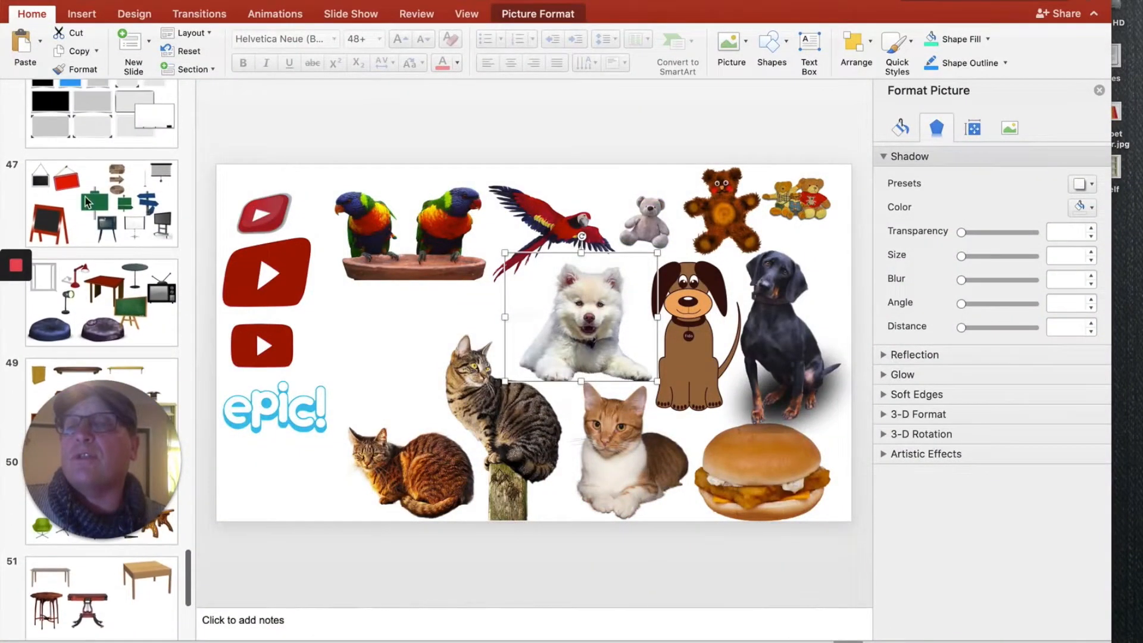
click(87, 194)
click(392, 248)
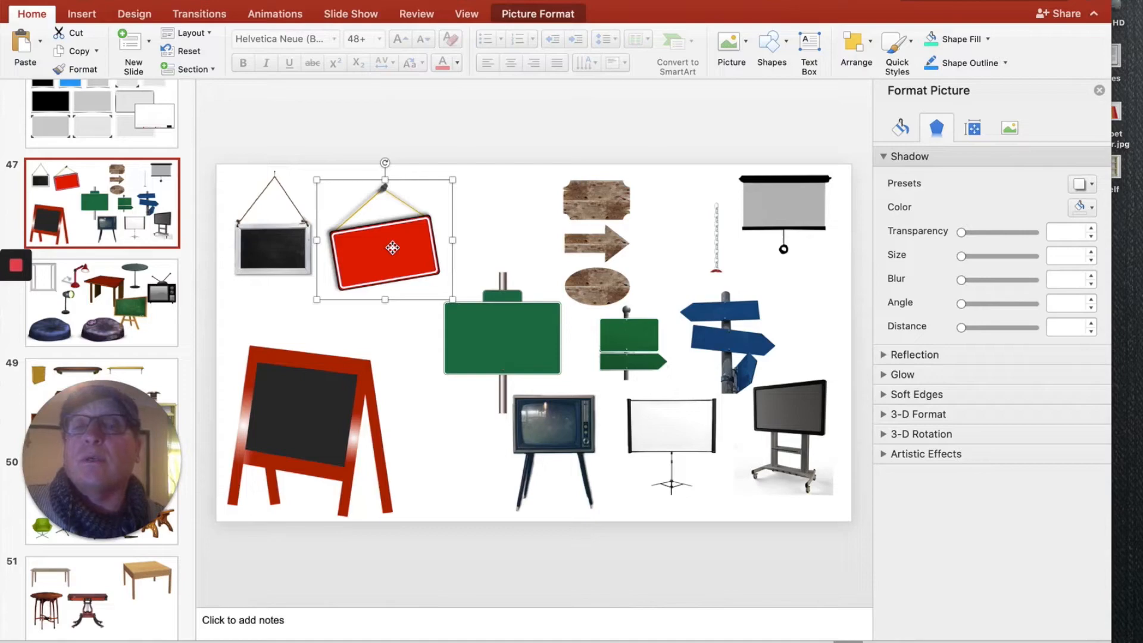
Step: Switch to Pixlr E, create a blank 800 × 600 image and paste the copied red sign into it
key(super+Tab)
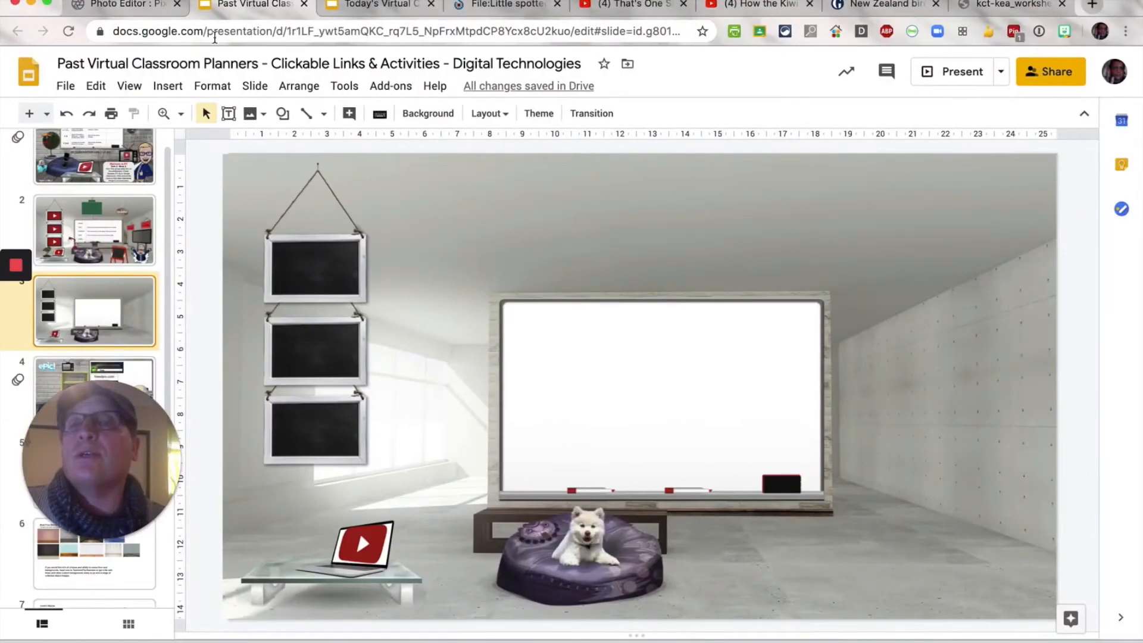
click(139, 8)
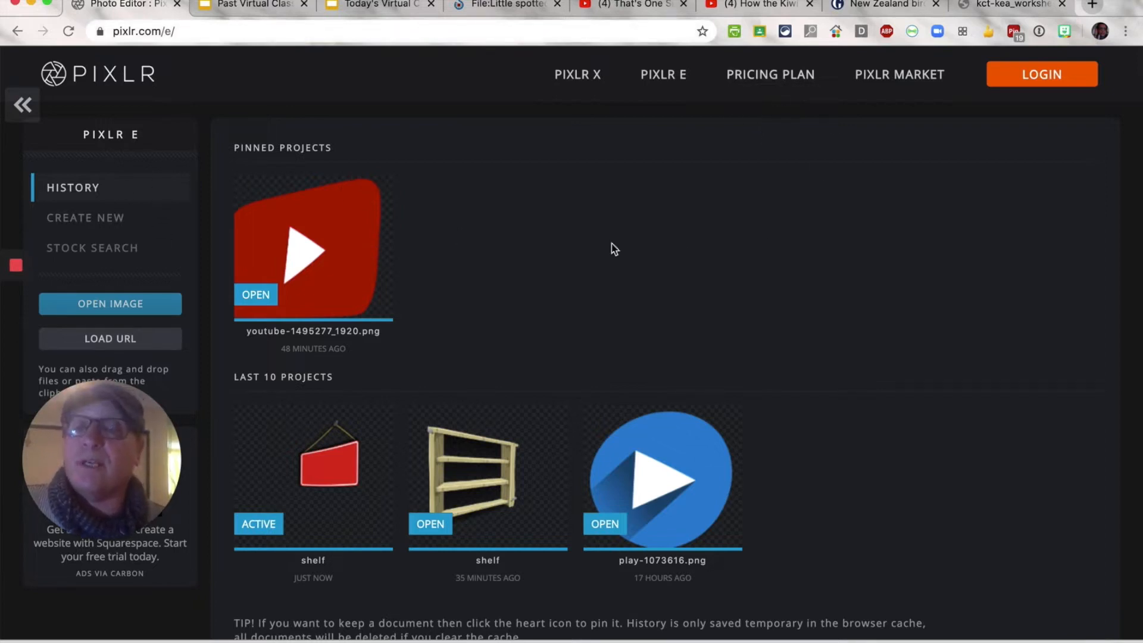
mouse_move(337, 464)
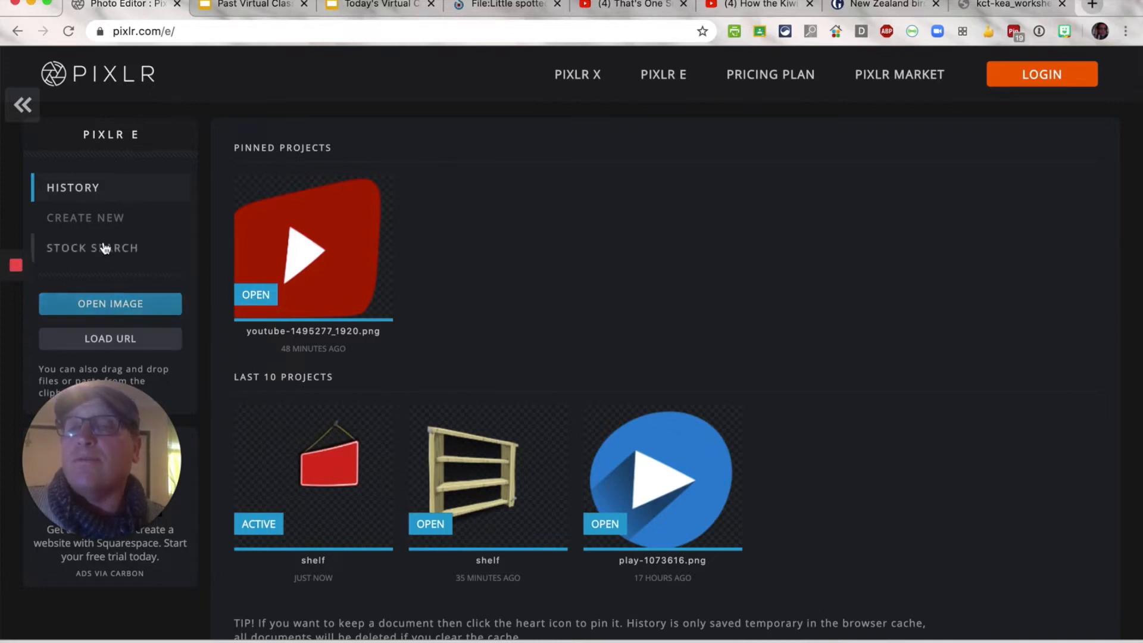
click(95, 217)
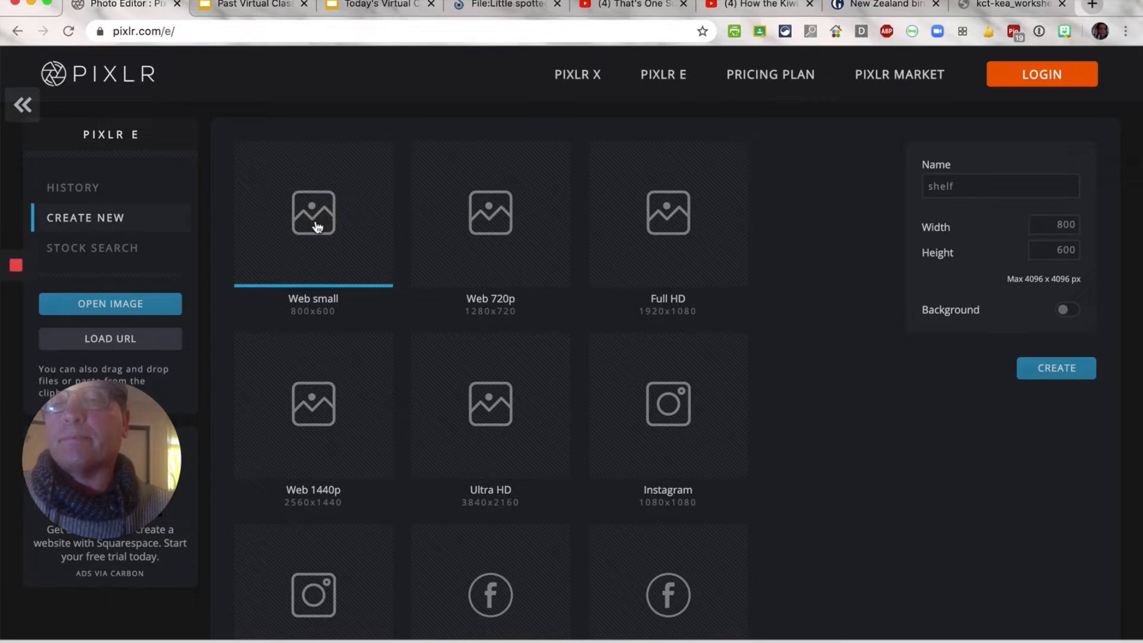
click(1066, 366)
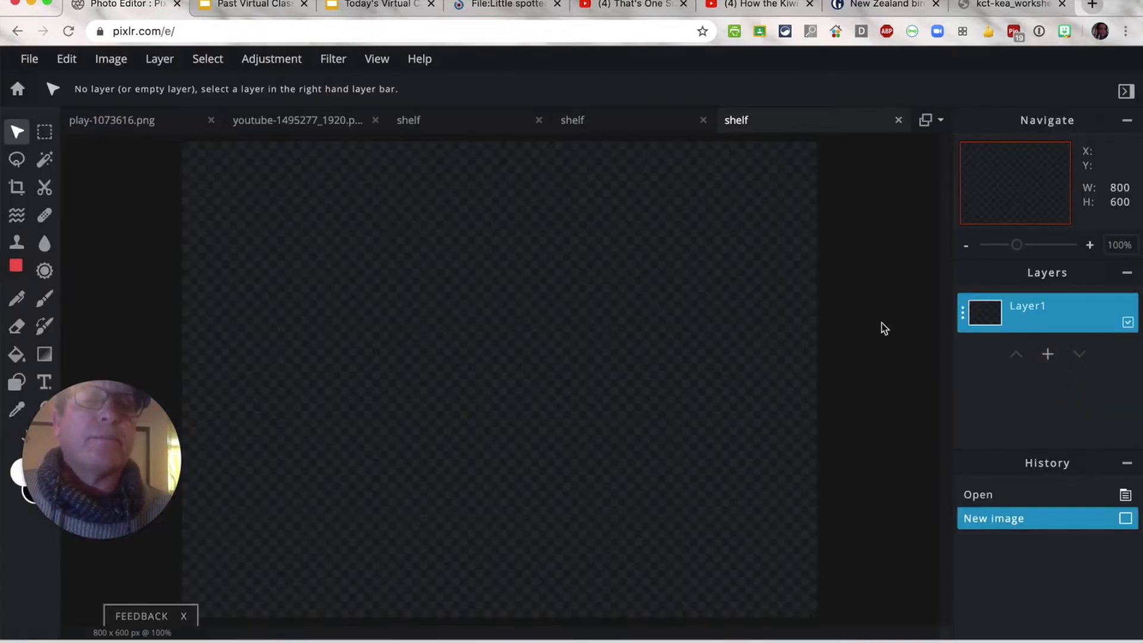
click(417, 300)
key(super+v)
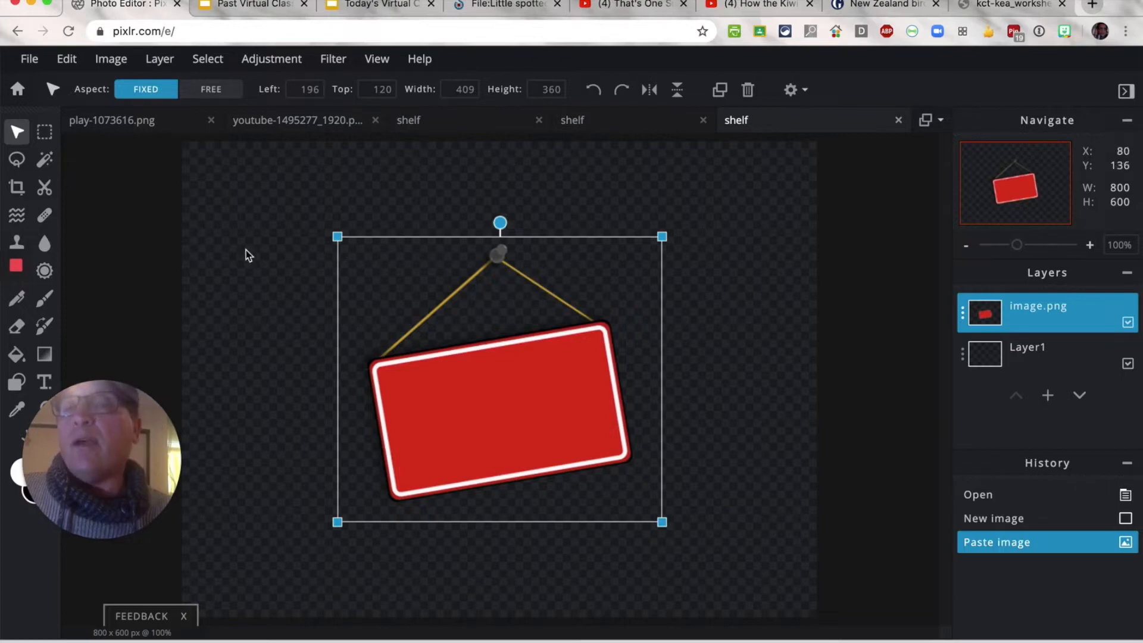
Step: Switch to the Past Virtual Classroom Planners slide and capture its angled concrete side wall to the clipboard
key(ctrl+Left)
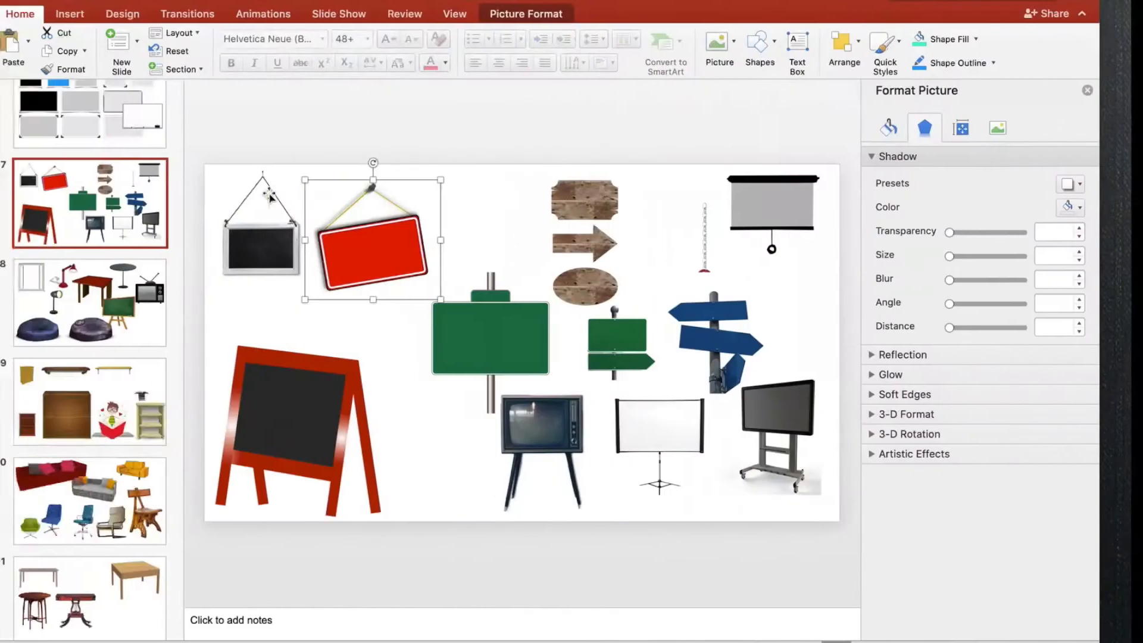
key(ctrl+Right)
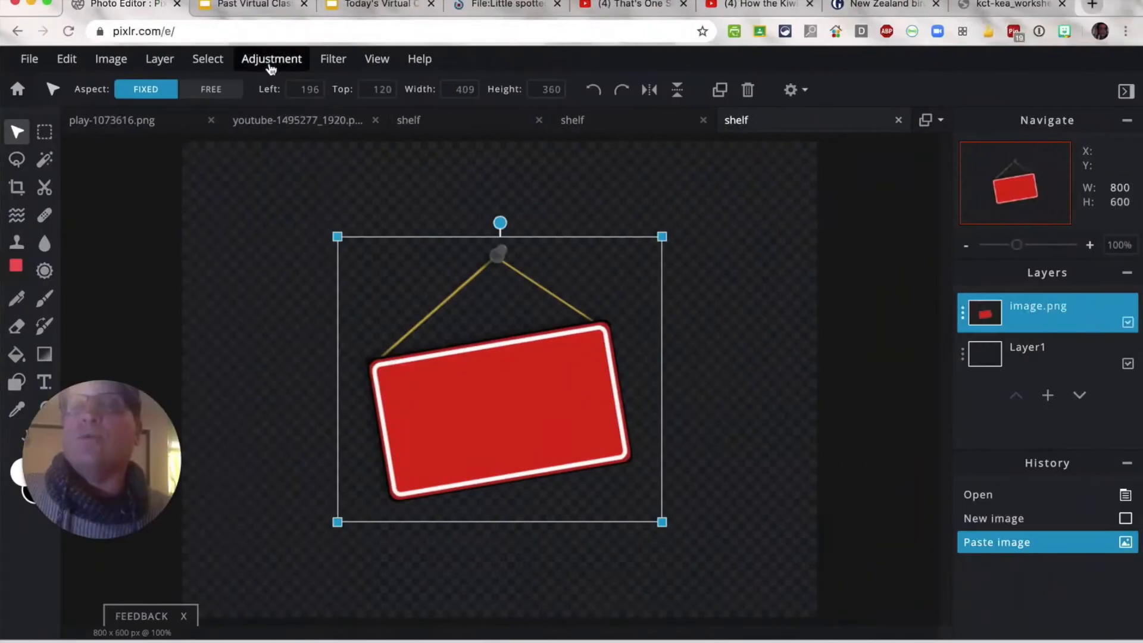
click(255, 3)
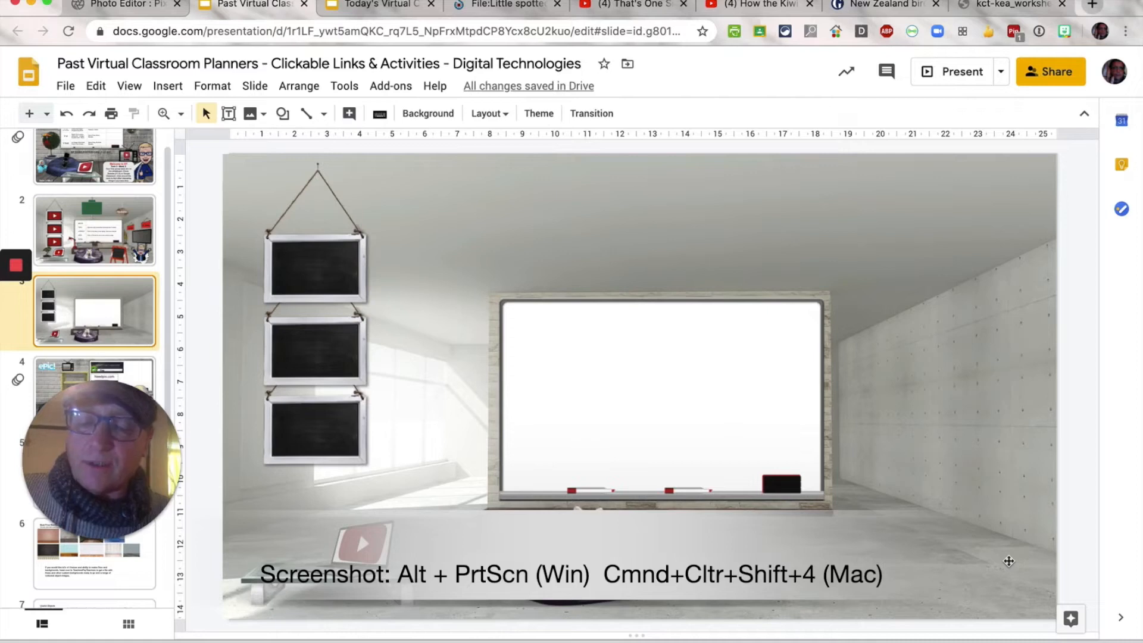
key(ctrl+shift+super+4)
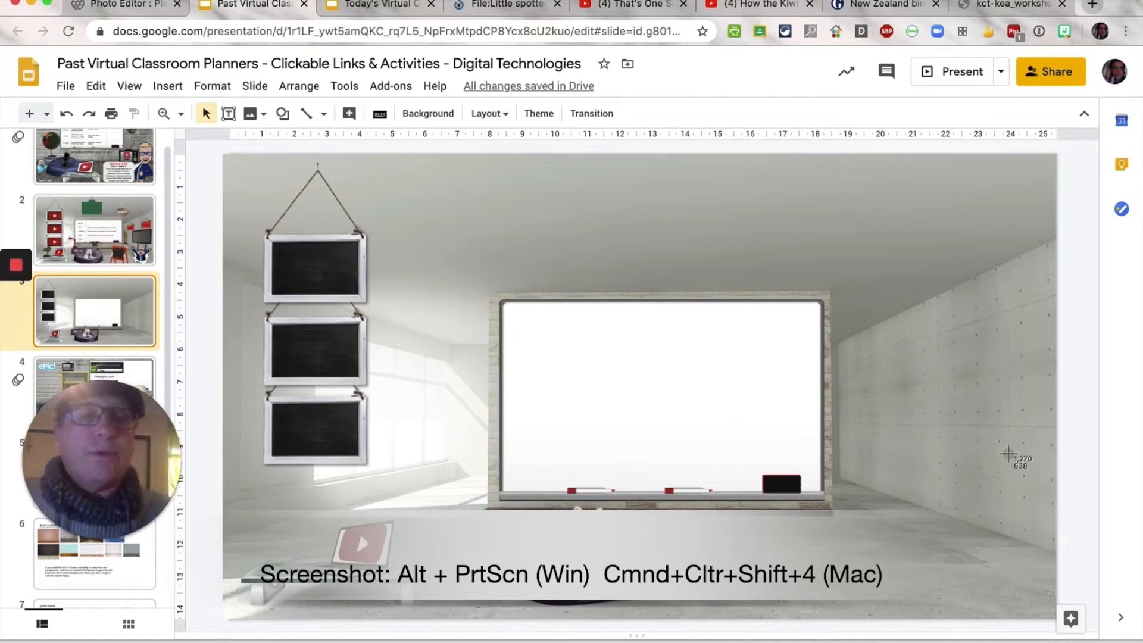
drag(836, 230, 1056, 586)
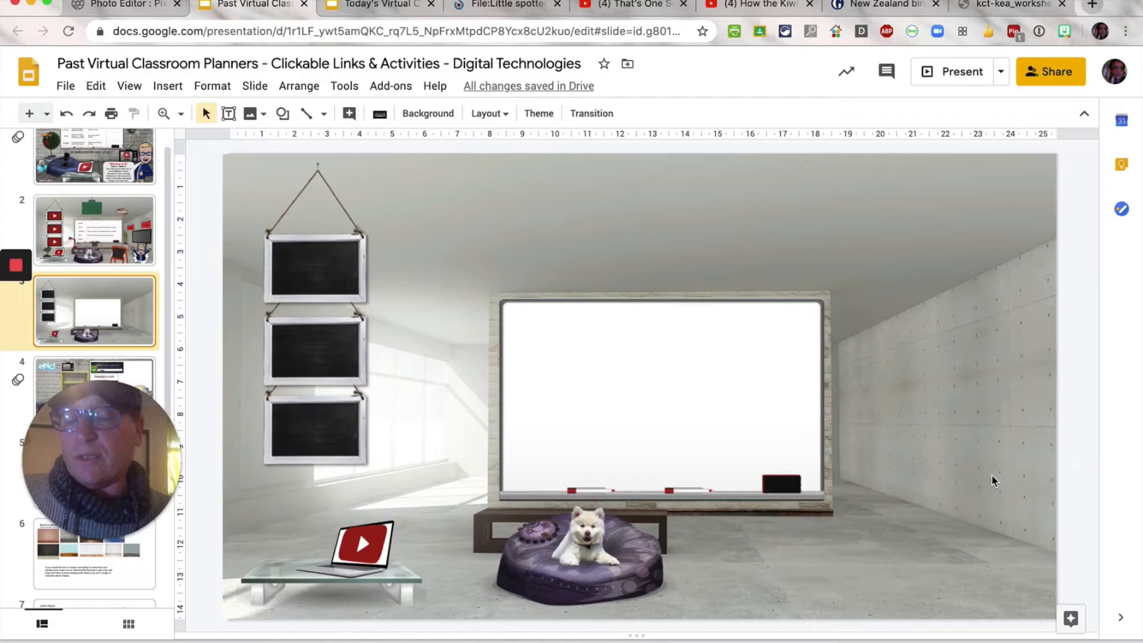
Step: Return to the Pixlr E image, paste the wall screenshot and shrink it to fit within the canvas height
key(ctrl+Left)
key(super+Tab)
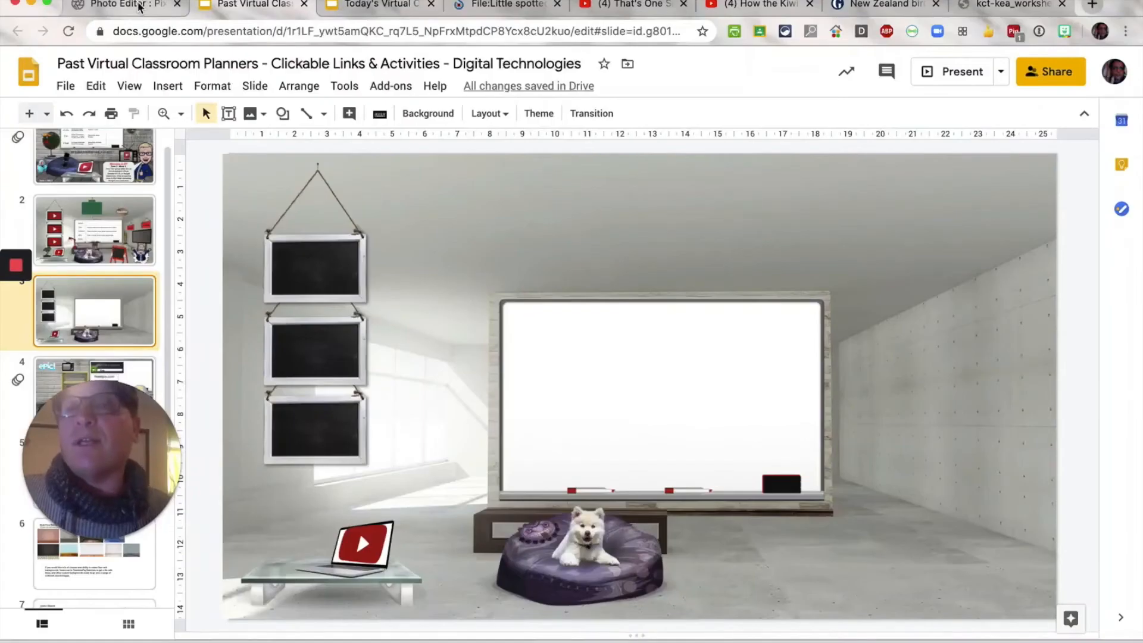
click(131, 5)
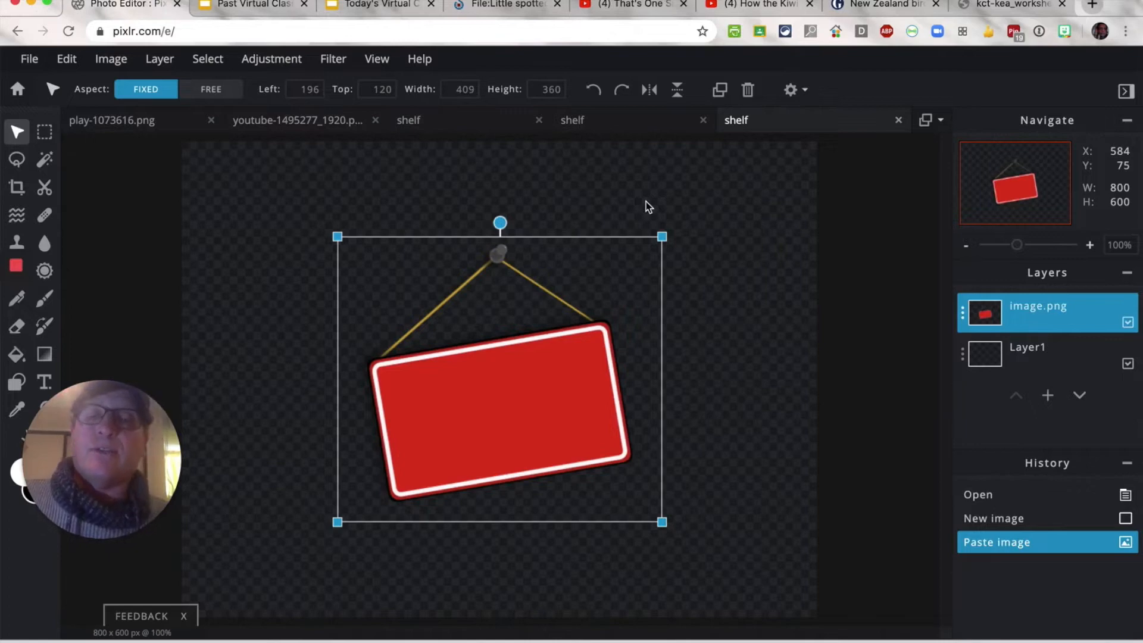
key(super+v)
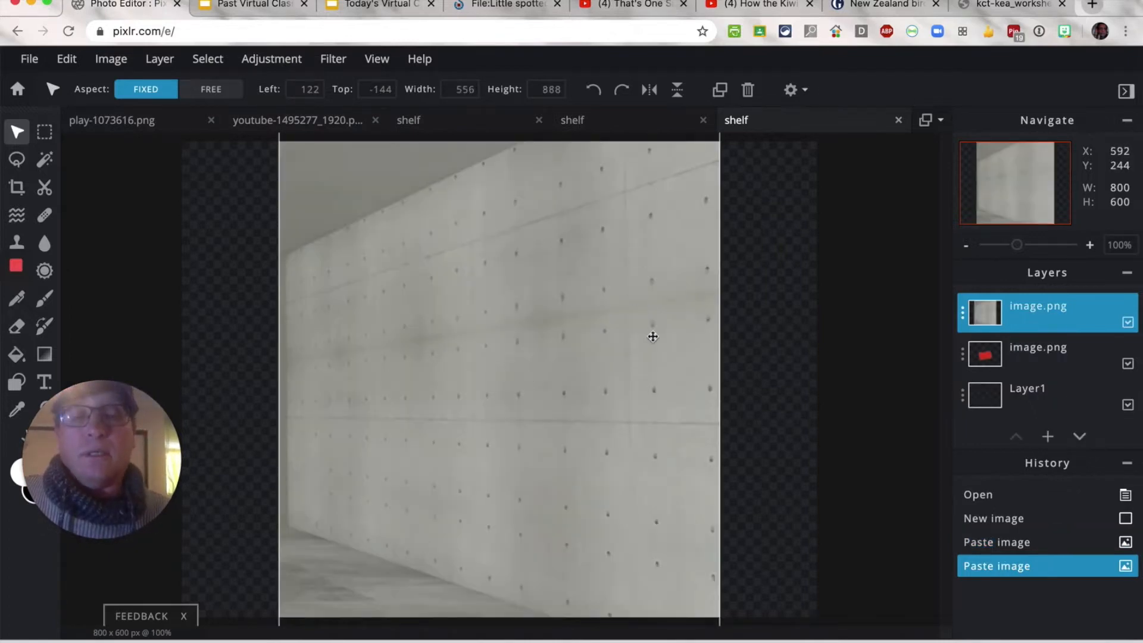
drag(585, 291, 586, 379)
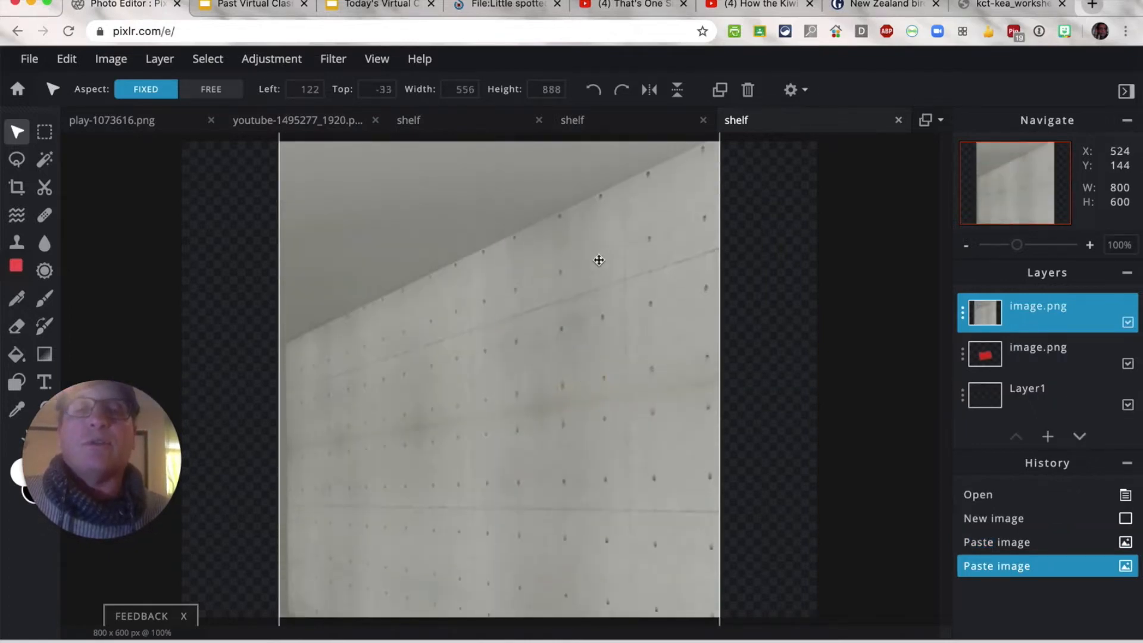
drag(599, 257, 599, 336)
drag(720, 220, 573, 455)
drag(517, 517, 583, 222)
Step: Move the red sign's layer above the wall layer and shrink the sign to about 275 × 242 px over the wall
drag(1032, 359, 1025, 304)
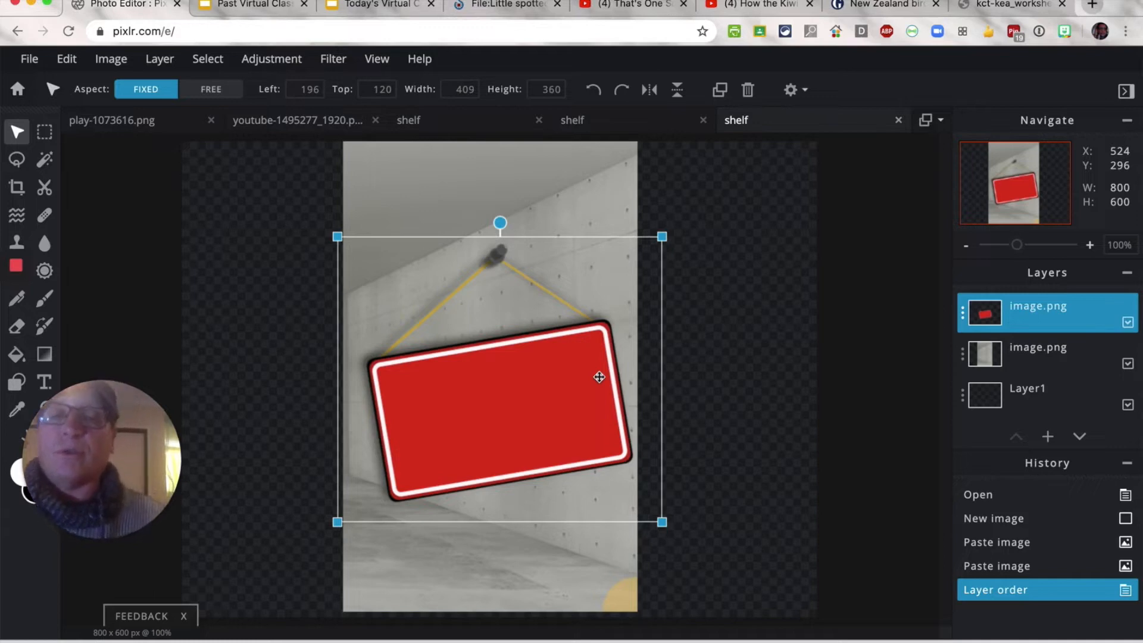
drag(521, 380, 522, 362)
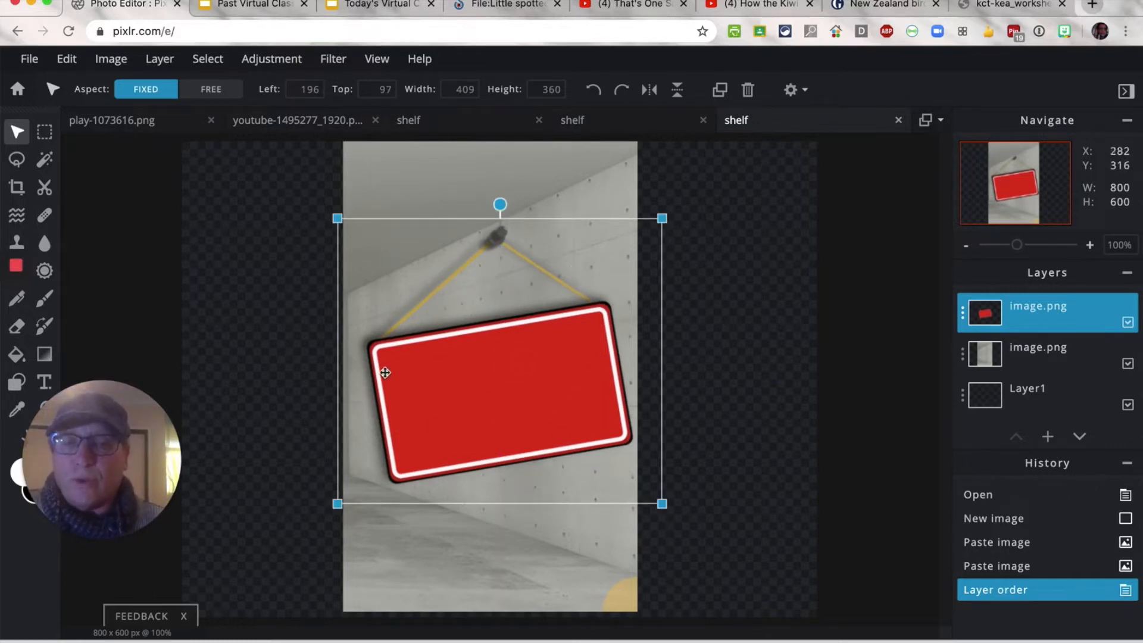
drag(481, 403, 480, 378)
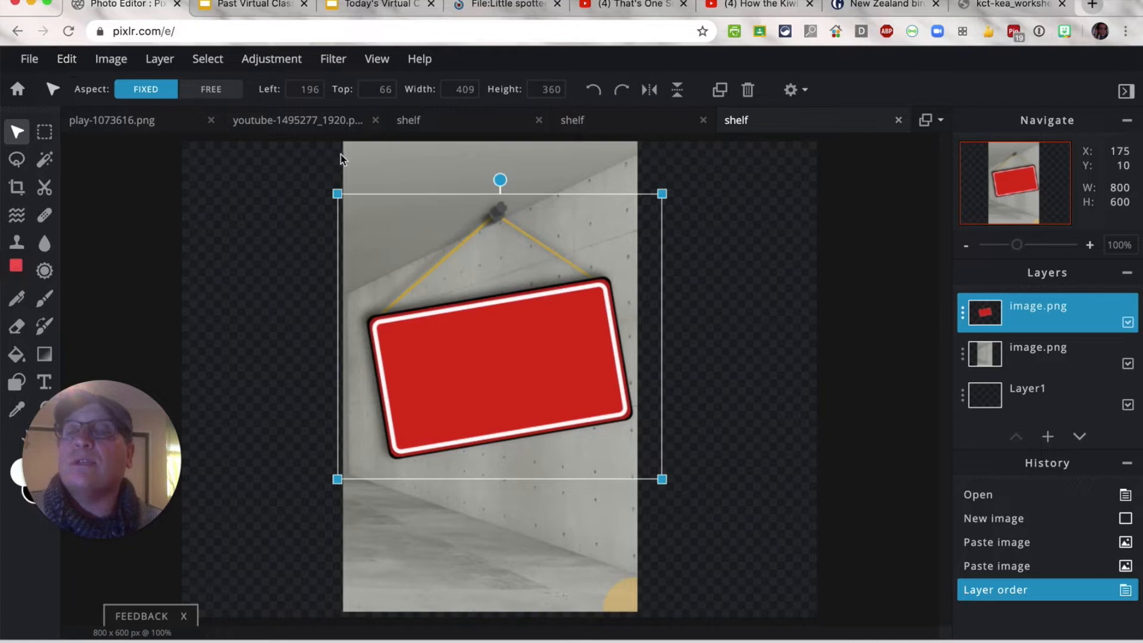
drag(661, 194, 559, 320)
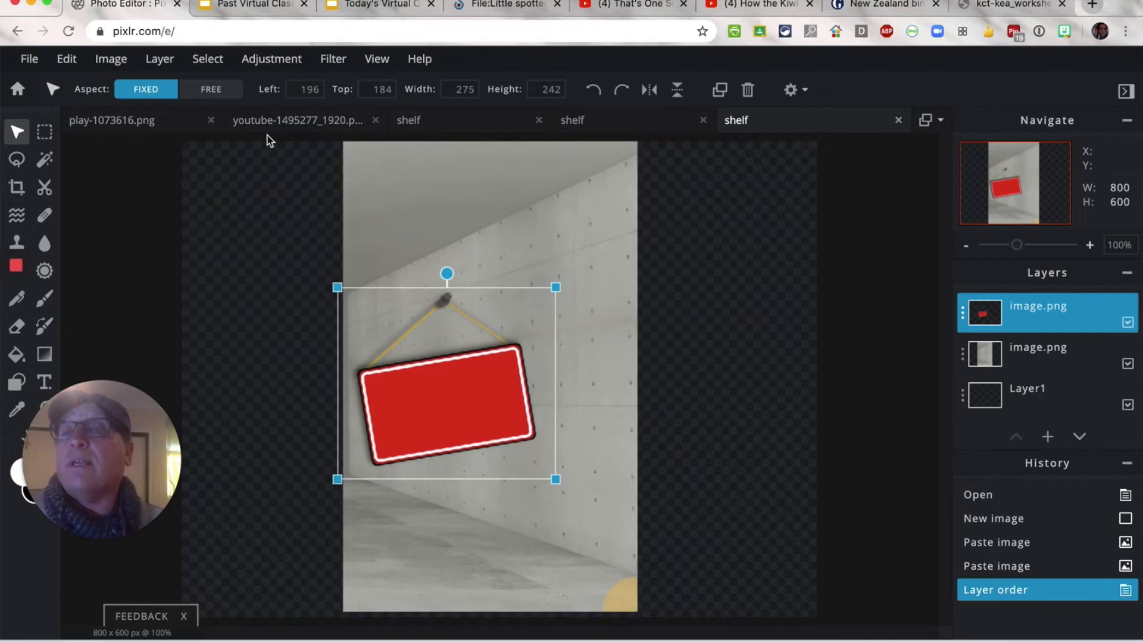
Step: Free distort the red sign, placing its corners at about 261×177, 511×193, 240×360 and 468×465 to follow the wall's perspective
click(69, 61)
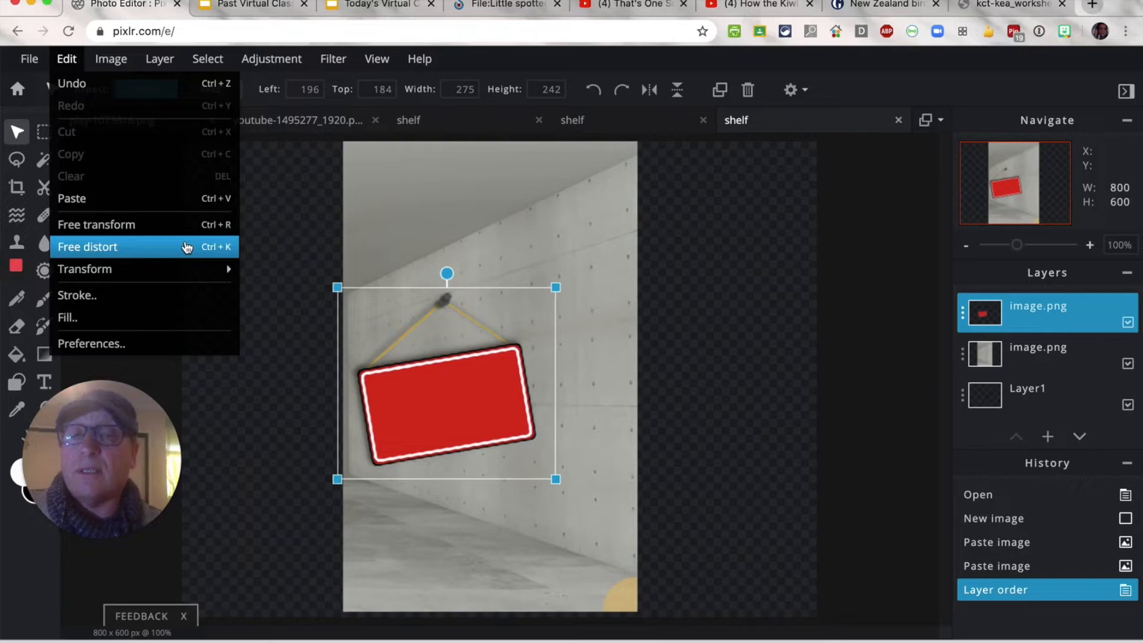
click(186, 248)
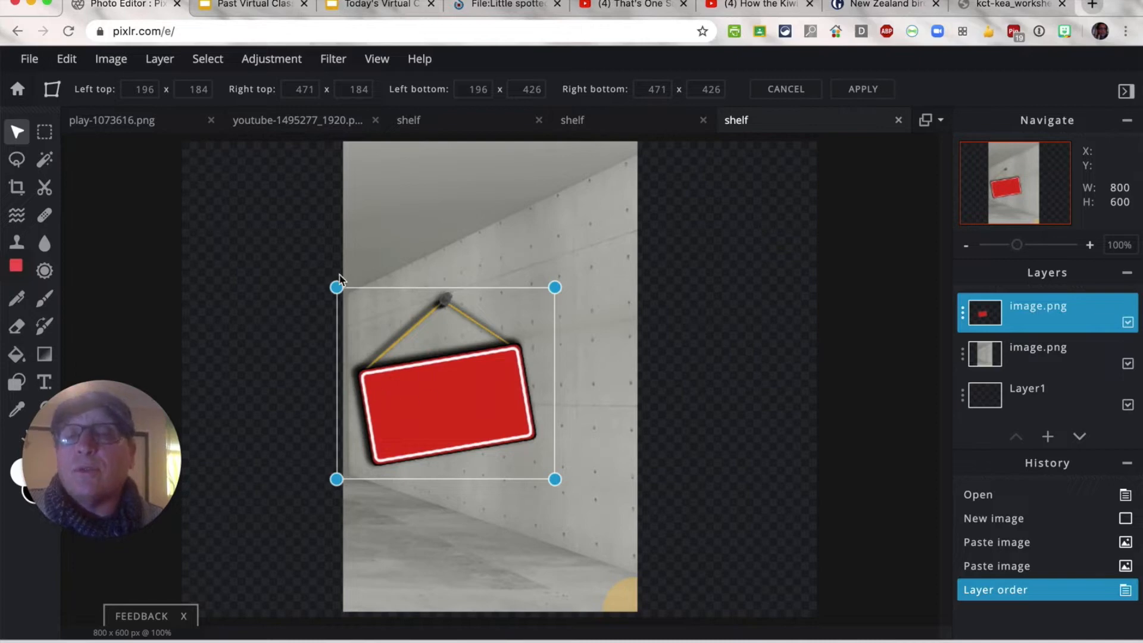
drag(337, 287, 388, 282)
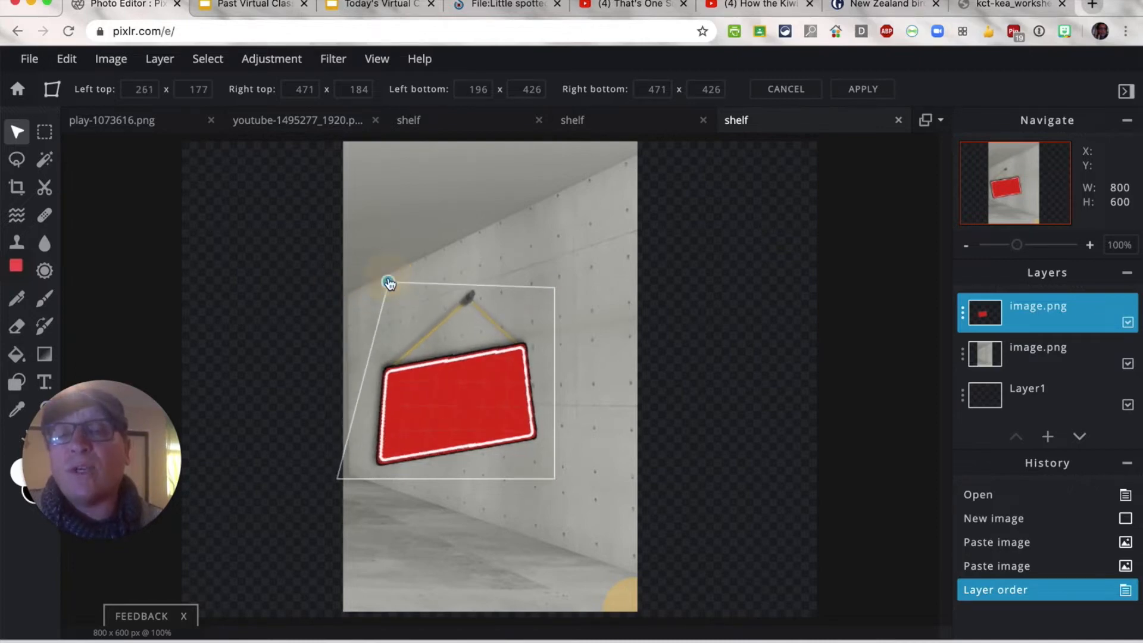
drag(555, 288, 587, 294)
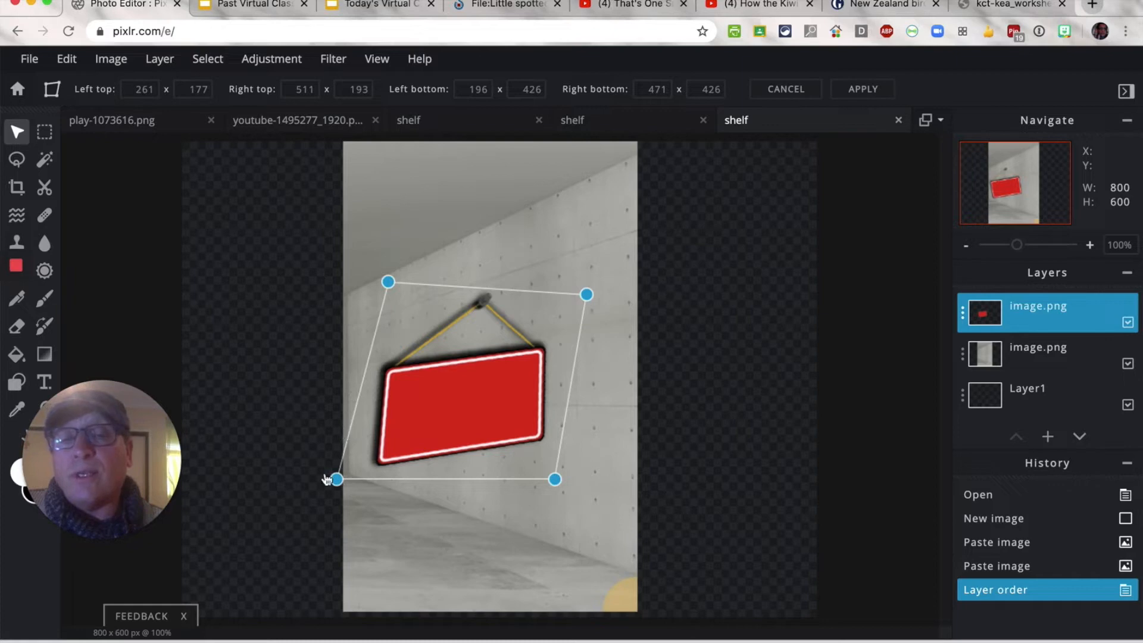
drag(335, 478, 371, 429)
drag(555, 480, 552, 519)
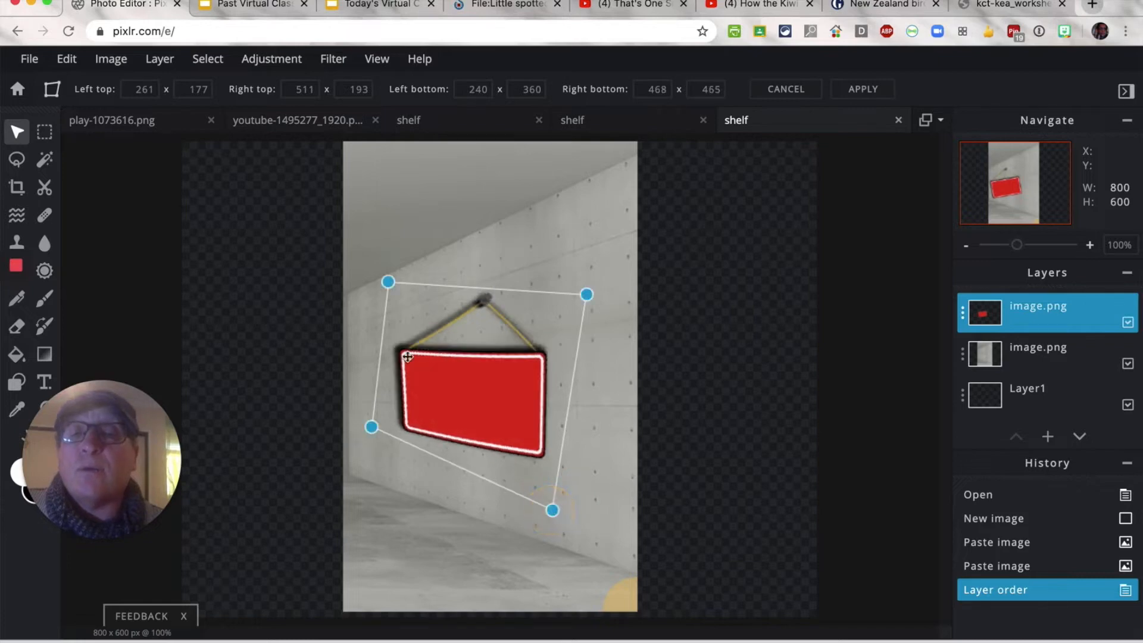
Step: Refine the red sign's distortion to corners at about 284×183, 499×159, 240×384 and 458×495, and apply it
drag(387, 279, 374, 296)
drag(588, 296, 579, 267)
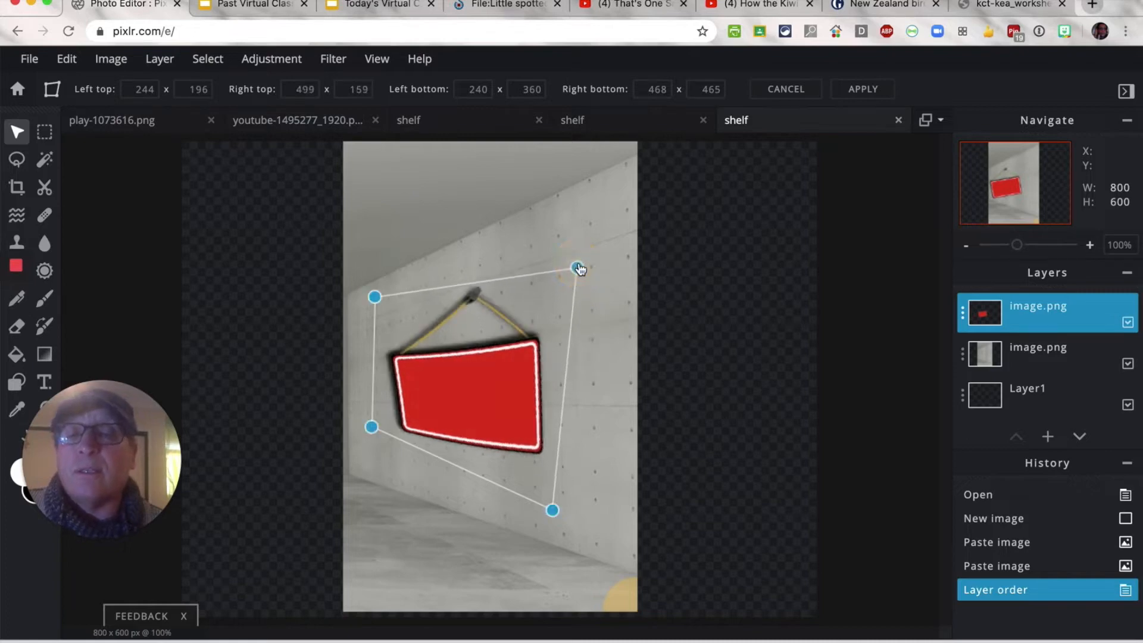
drag(371, 427, 371, 446)
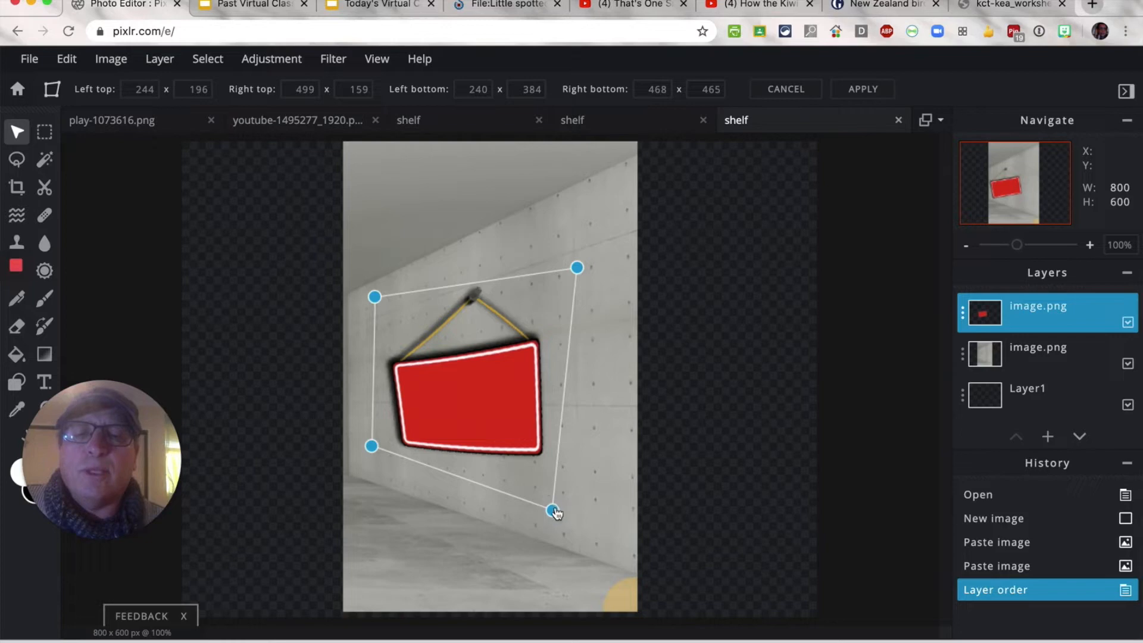
drag(553, 512, 544, 534)
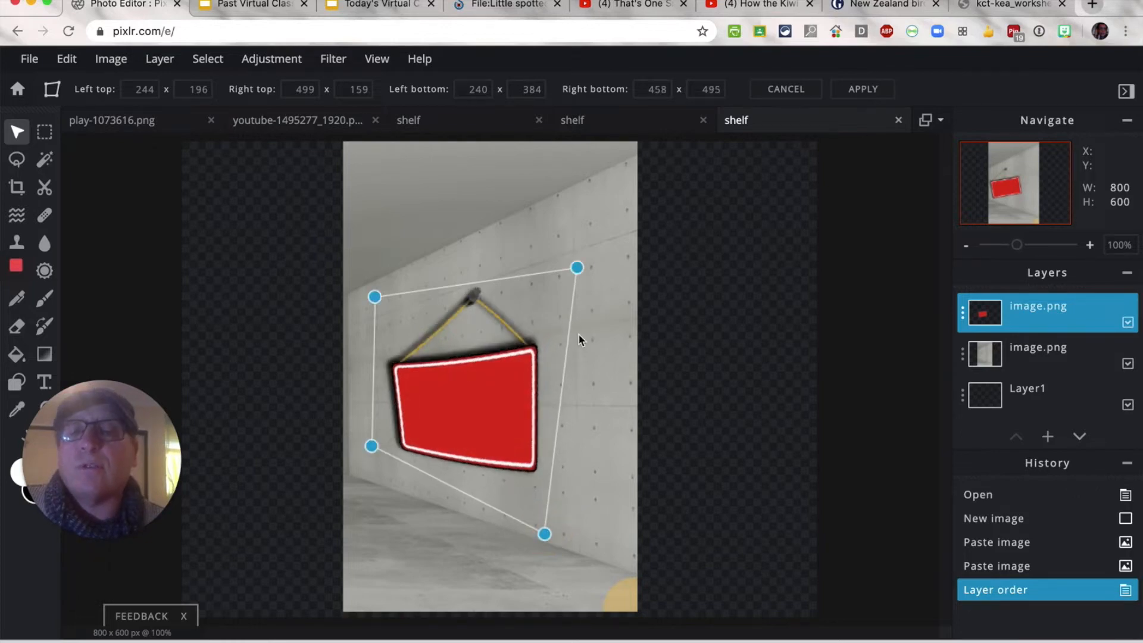
drag(375, 297, 395, 297)
drag(400, 297, 407, 292)
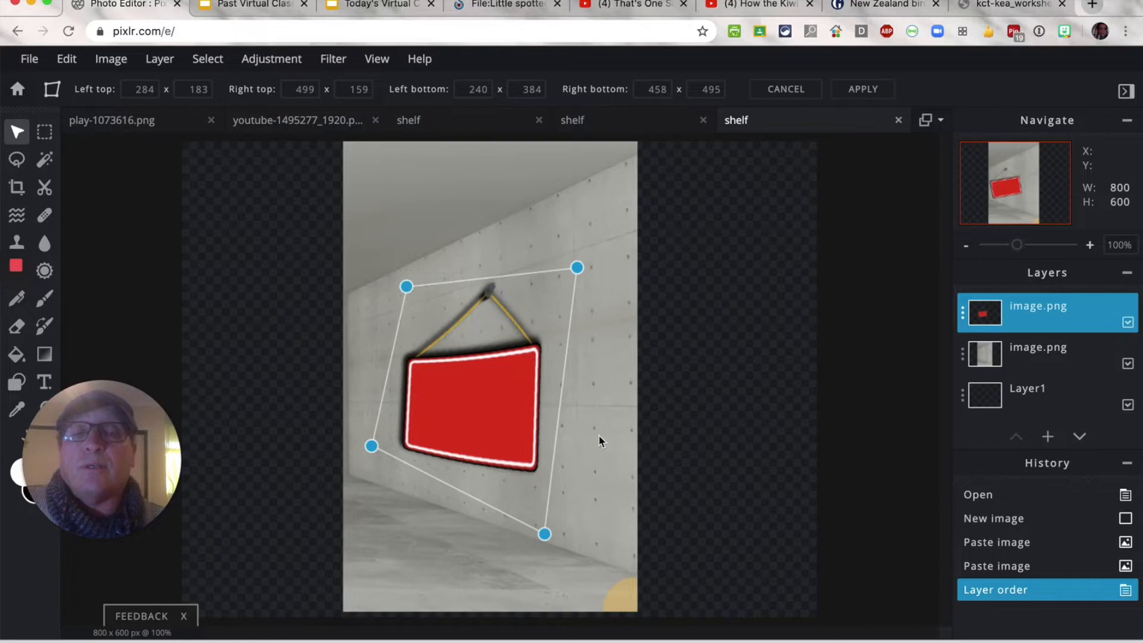
click(643, 440)
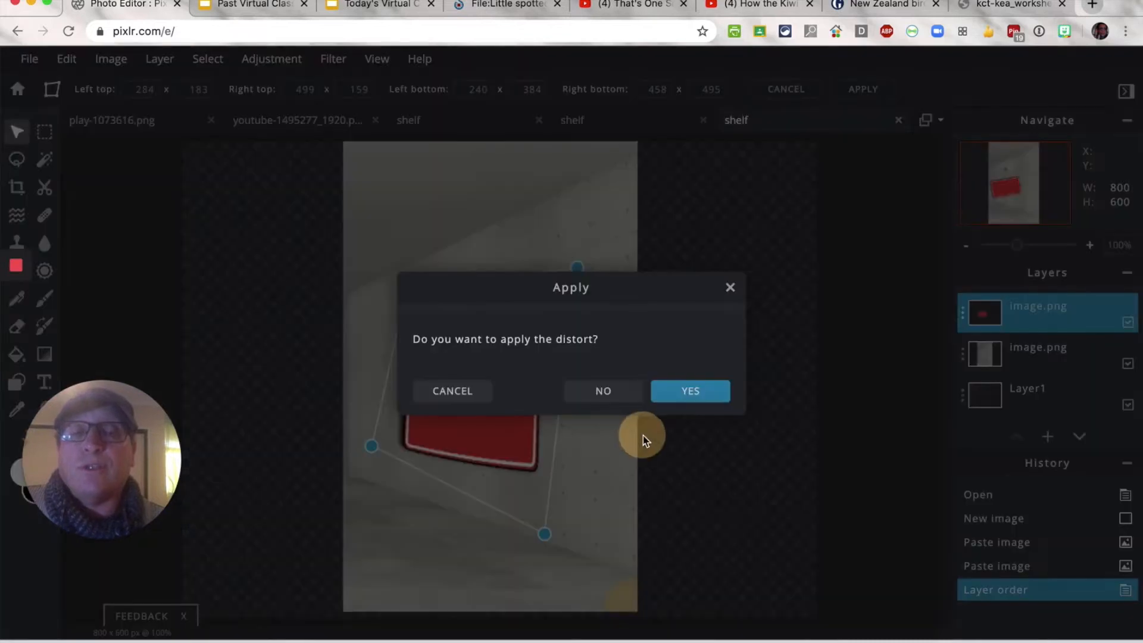
click(686, 398)
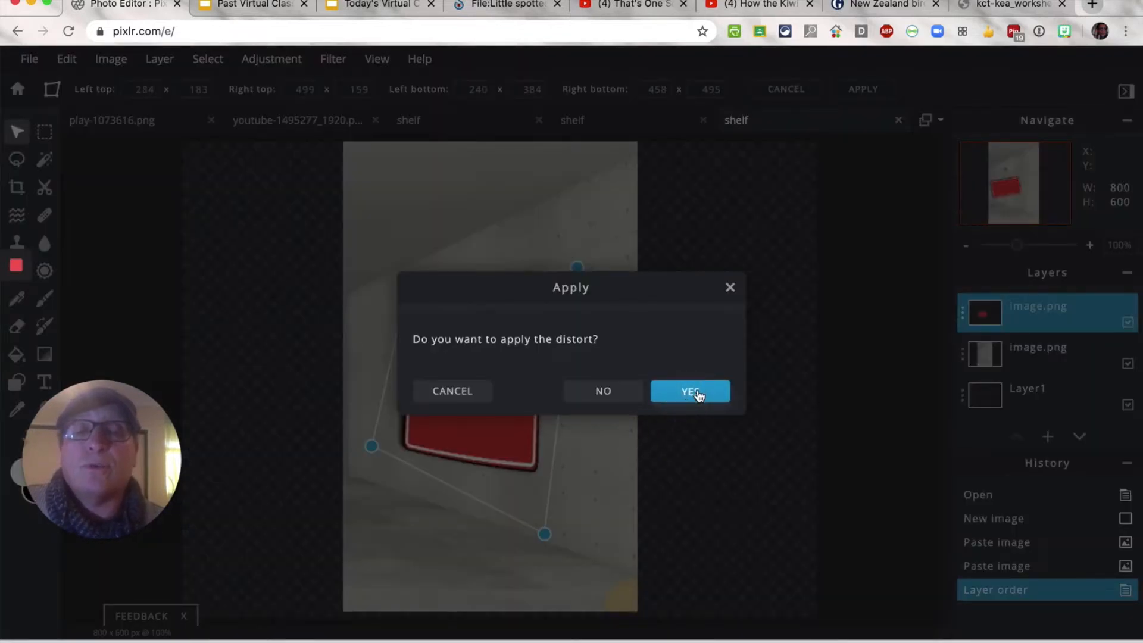
click(697, 393)
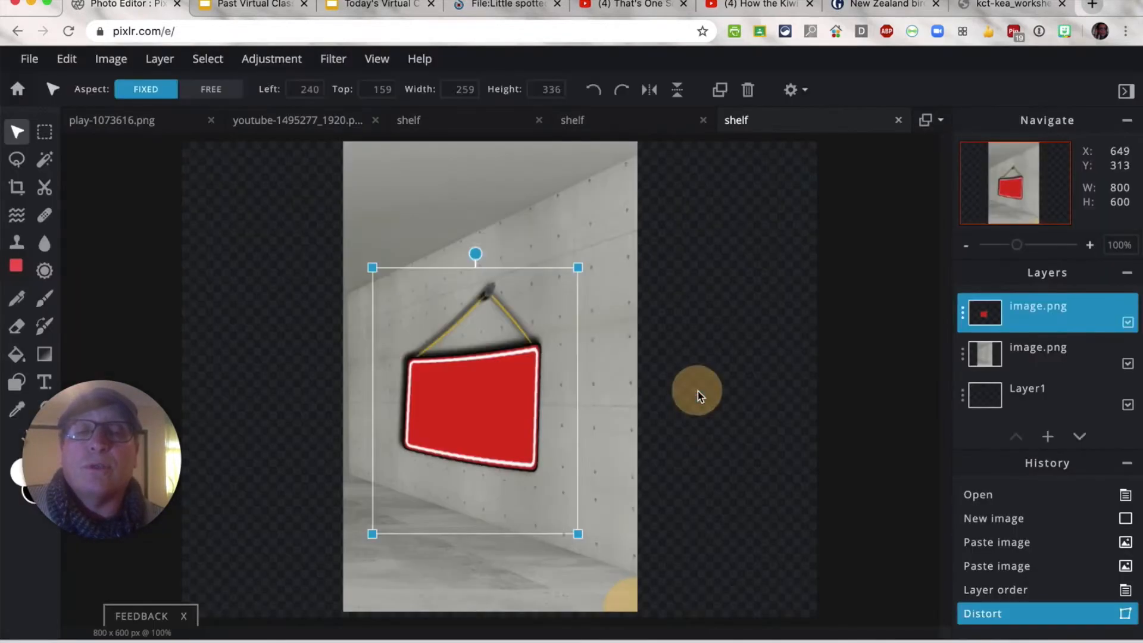
Step: Delete the wall screenshot layer from behind the sign, then copy the preview of the other red sign project from the project history
click(630, 400)
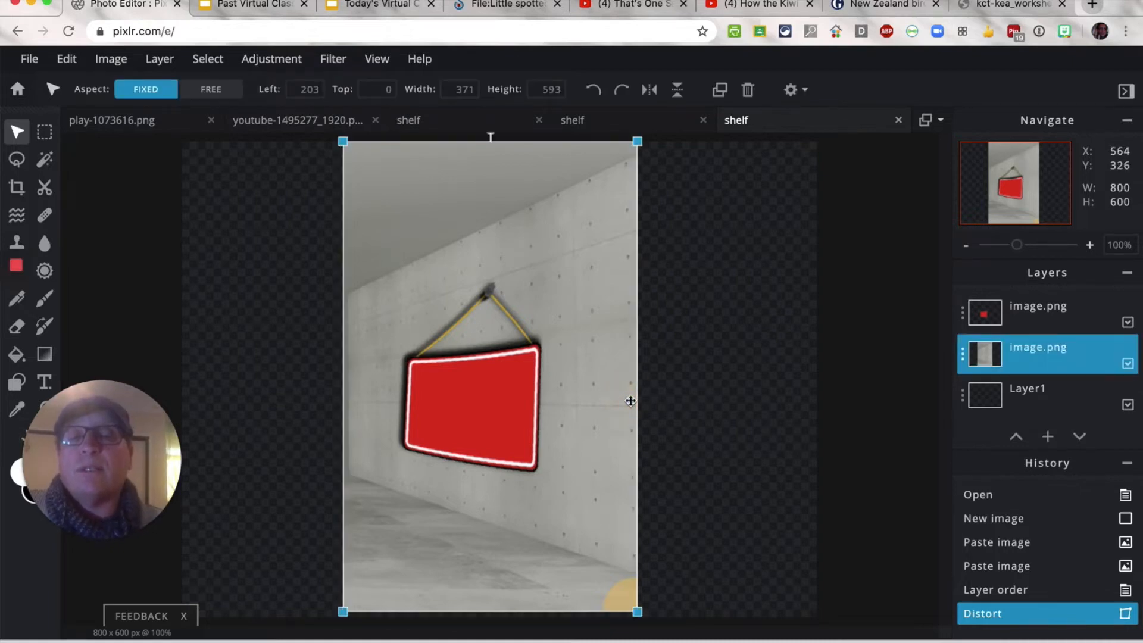
key(Delete)
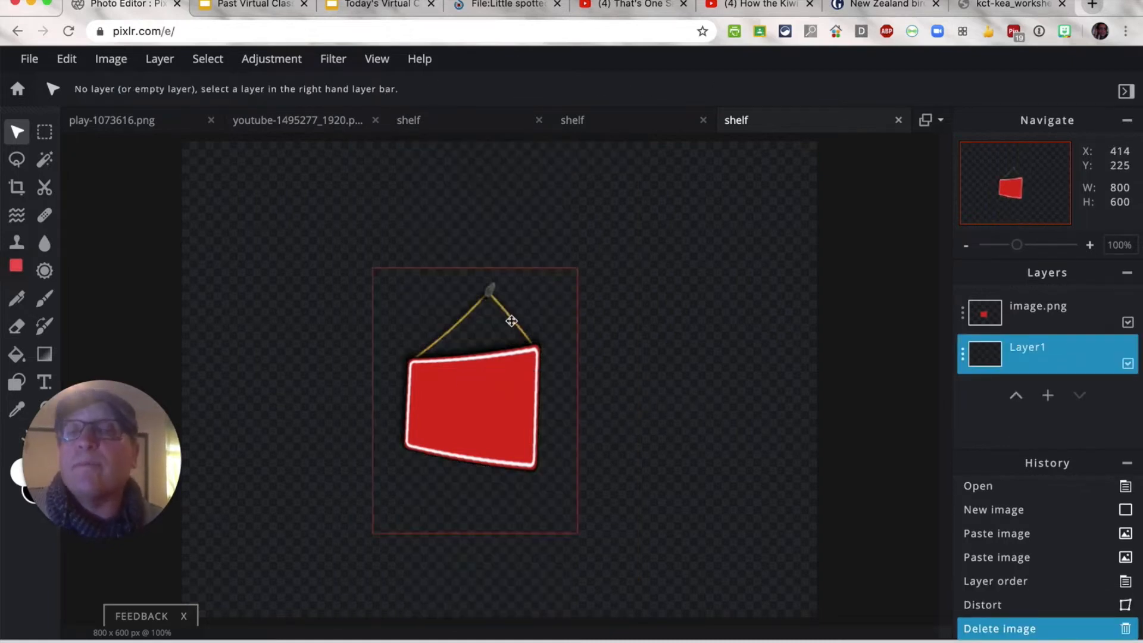
click(17, 89)
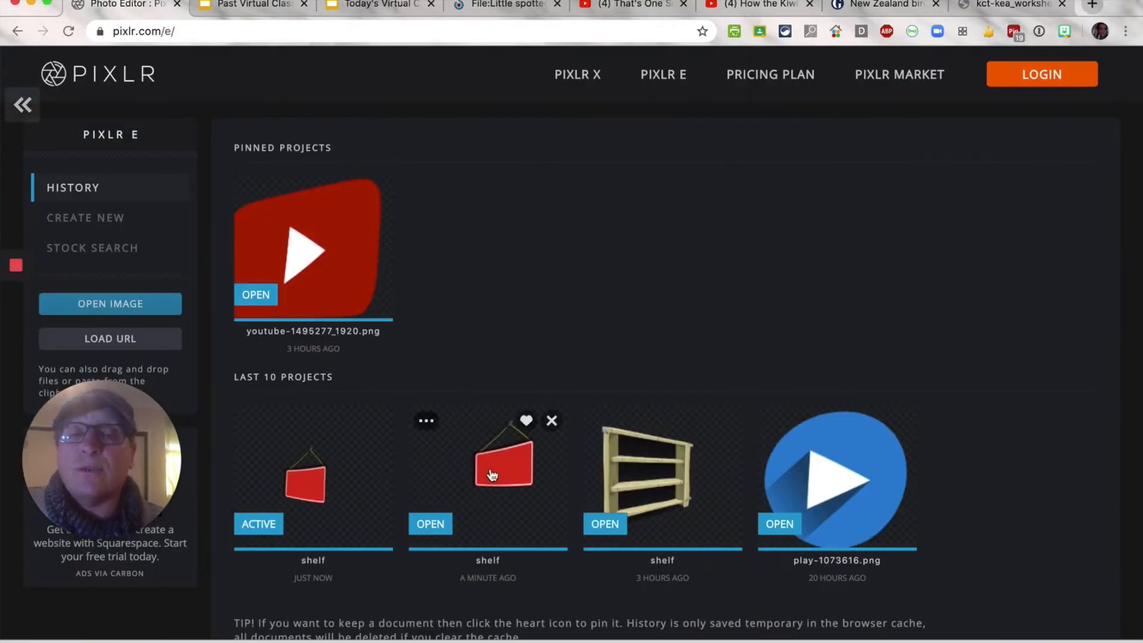
right_click(492, 475)
click(524, 506)
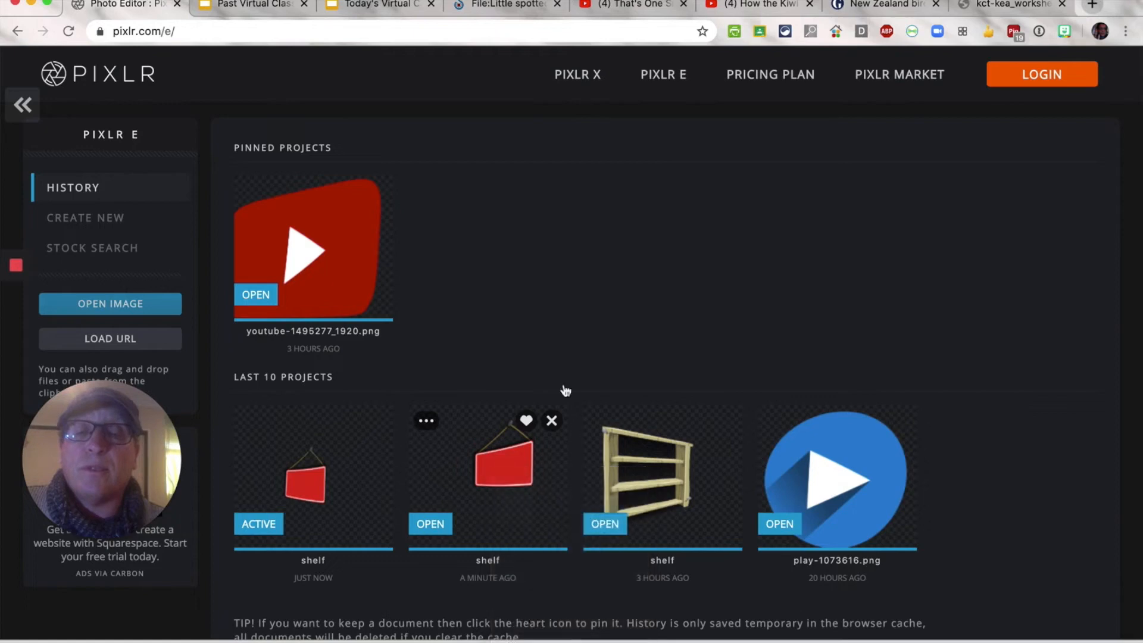
Step: Switch to the Past Virtual Classroom Planners slide, paste the distorted red sign and place it on the concrete side wall beside the whiteboard
key(super+Tab)
key(super+shift+Tab)
click(251, 10)
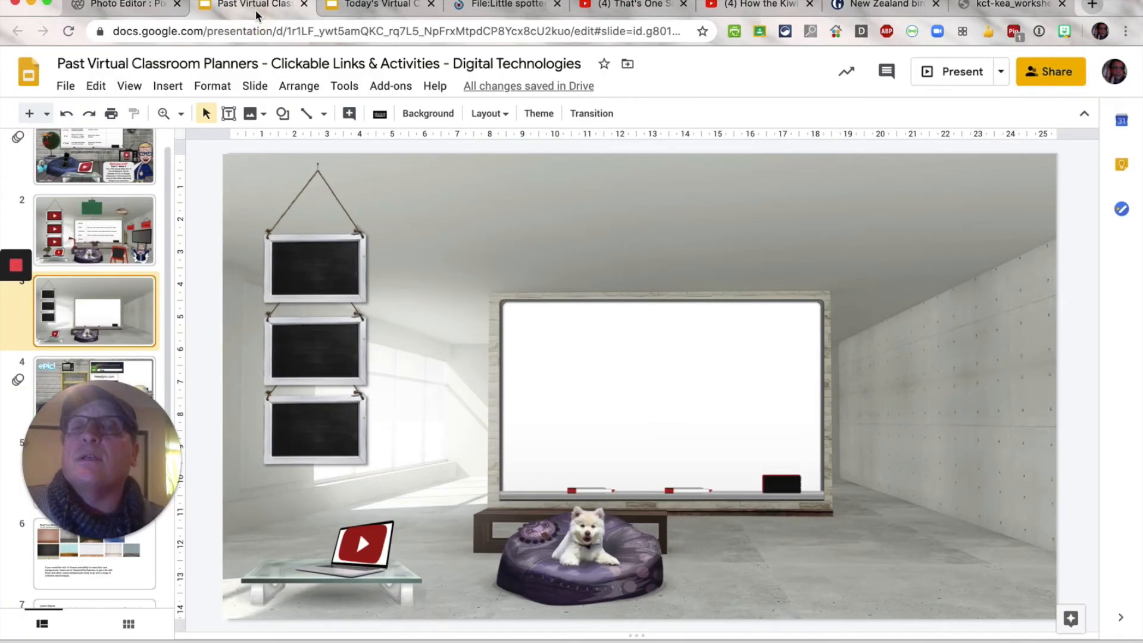
key(super+v)
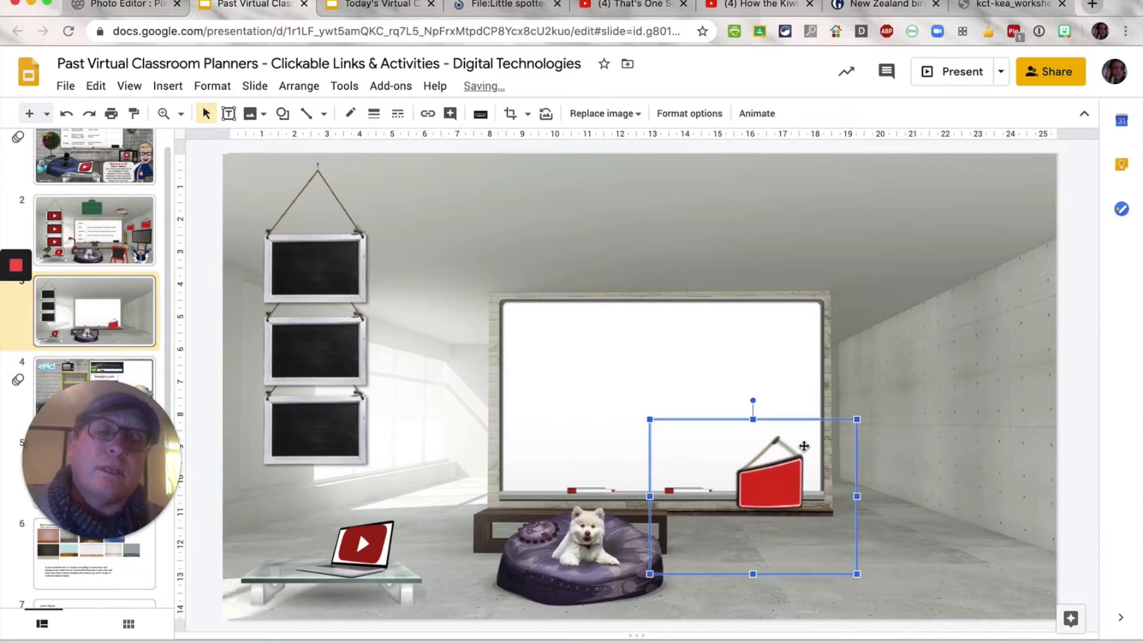
drag(785, 483, 900, 340)
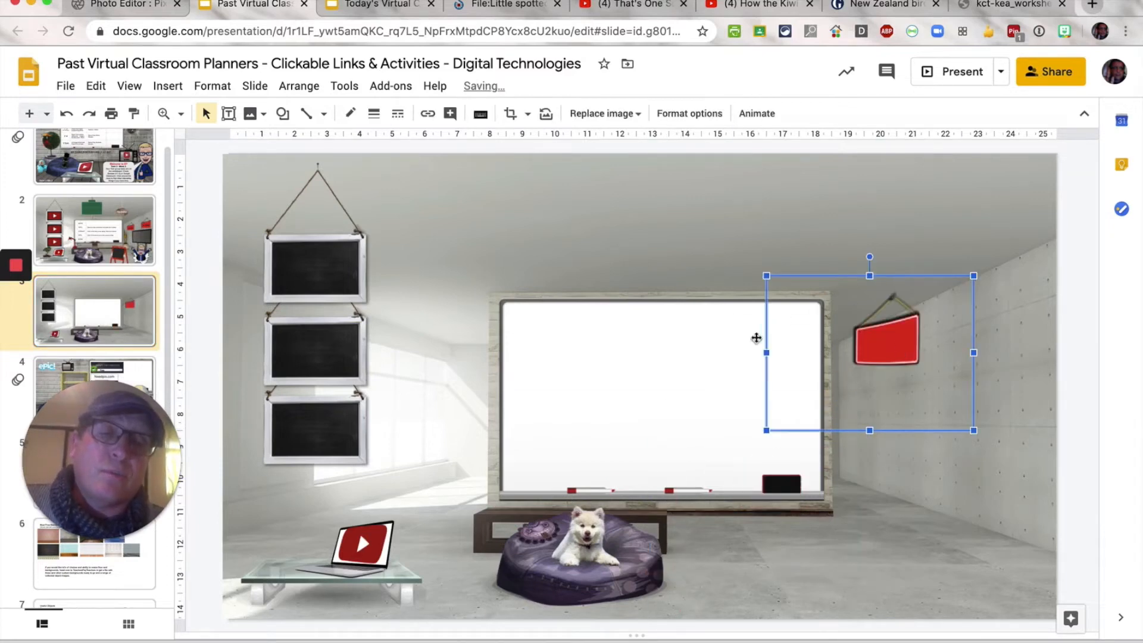